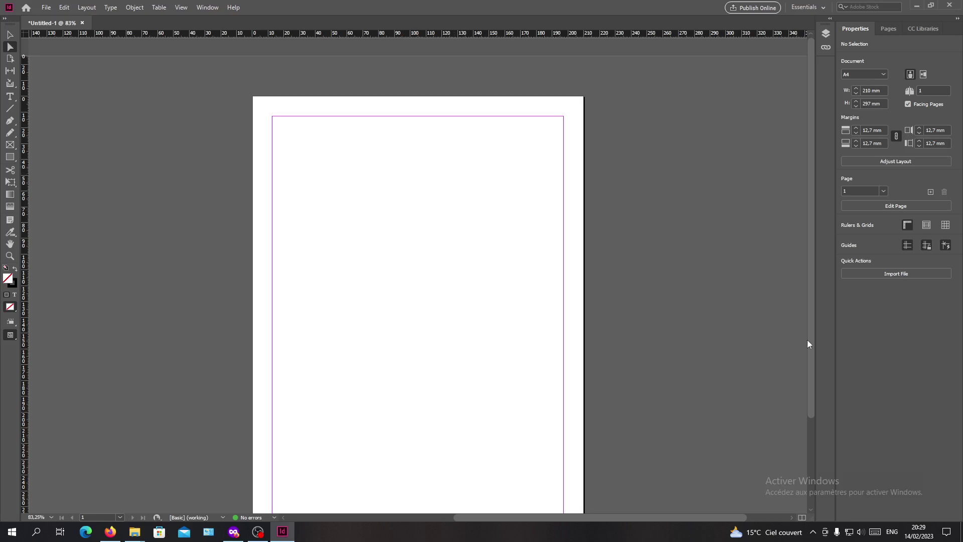
- Pick up index.png from the desktop and bring it back into the InDesign page
{"action": "key", "text": "super+d"}
{"action": "left_click", "coordinate": [319, 363]}
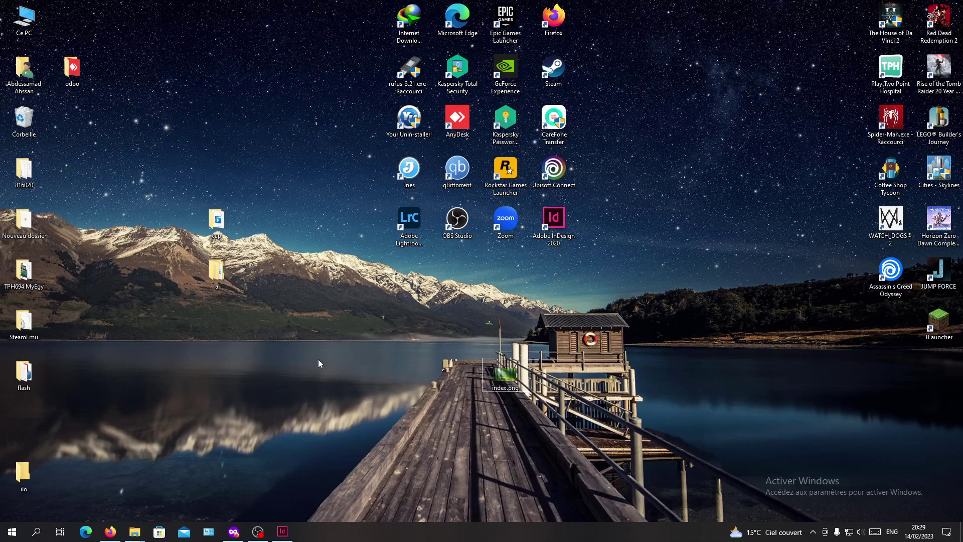
{"action": "left_click", "coordinate": [282, 531]}
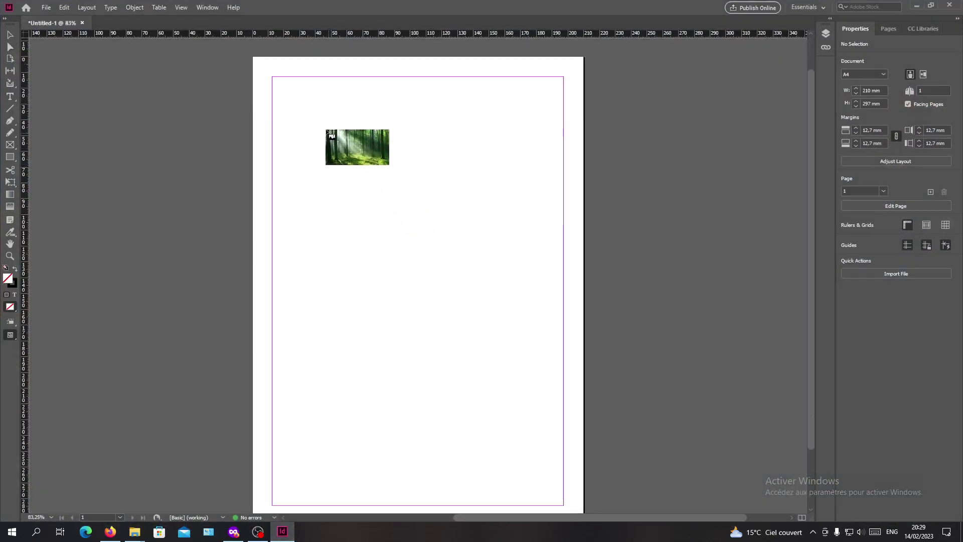
- Place the forest photo in a frame across the upper part of the page
{"action": "mouse_move", "coordinate": [325, 128]}
{"action": "left_mouse_down"}
{"action": "mouse_move", "coordinate": [448, 280]}
{"action": "mouse_move", "coordinate": [396, 241]}
{"action": "left_mouse_up"}
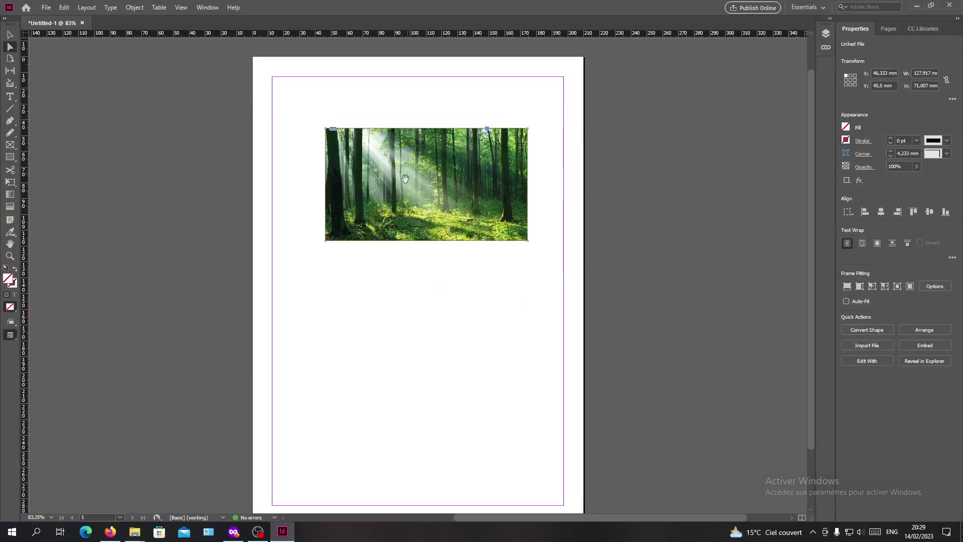
{"action": "mouse_move", "coordinate": [404, 180]}
{"action": "left_mouse_down"}
{"action": "mouse_move", "coordinate": [373, 205]}
{"action": "mouse_move", "coordinate": [378, 235]}
{"action": "mouse_move", "coordinate": [451, 190]}
{"action": "left_mouse_up"}
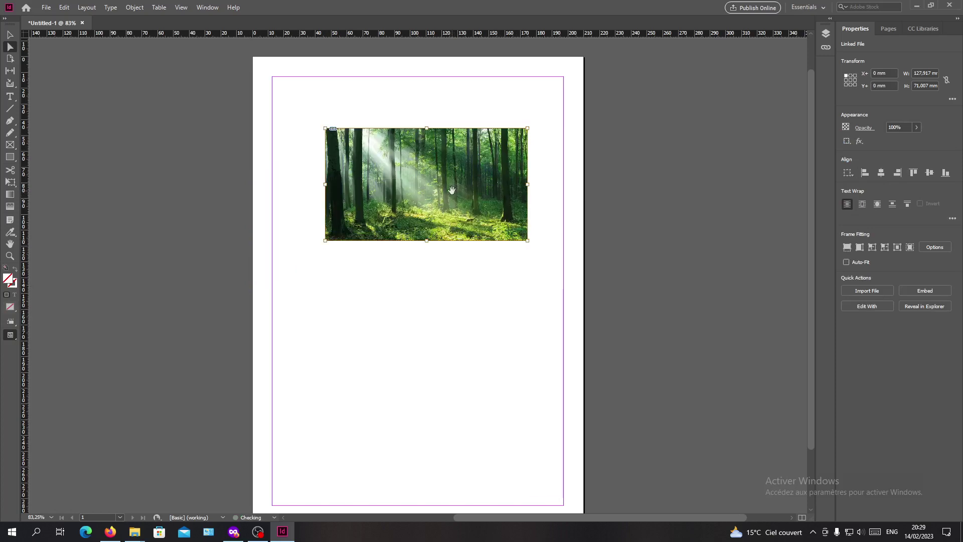
{"action": "left_click_drag", "start_coordinate": [544, 251], "coordinate": [376, 119]}
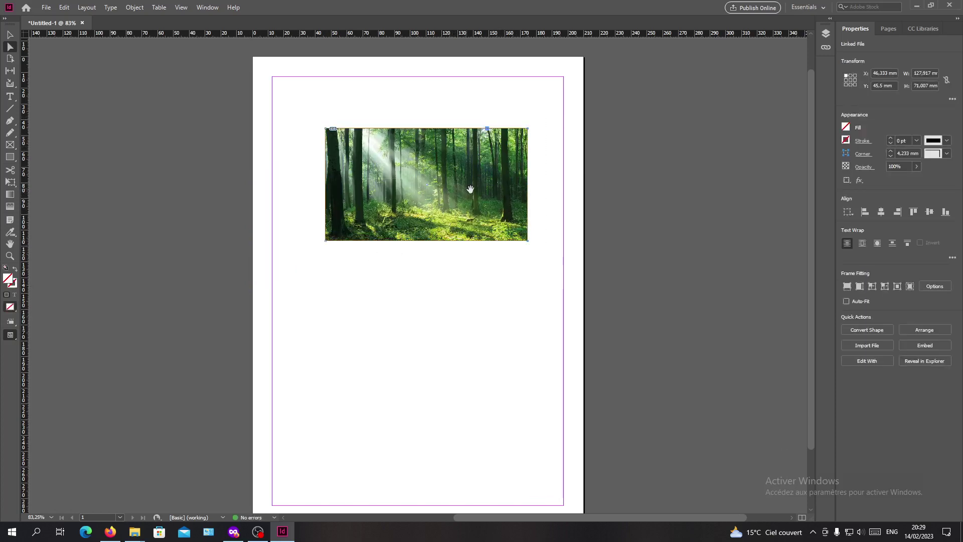
{"action": "mouse_move", "coordinate": [469, 189]}
{"action": "left_mouse_down"}
{"action": "mouse_move", "coordinate": [459, 232]}
{"action": "mouse_move", "coordinate": [455, 167]}
{"action": "left_mouse_up"}
- Reselect the frame and undo the content shifts so the photo fills its 128 by 71 mm frame
{"action": "left_click", "coordinate": [316, 129]}
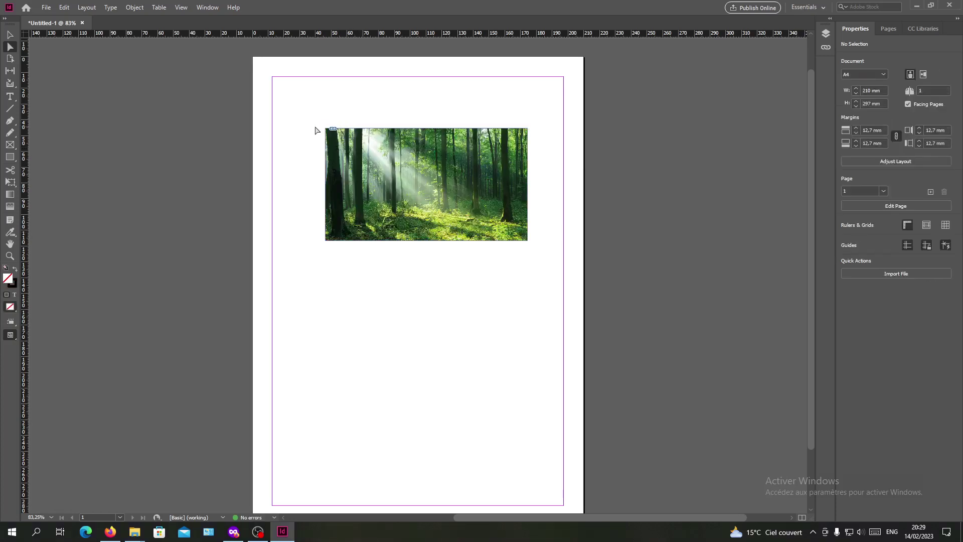
{"action": "left_click", "coordinate": [360, 162]}
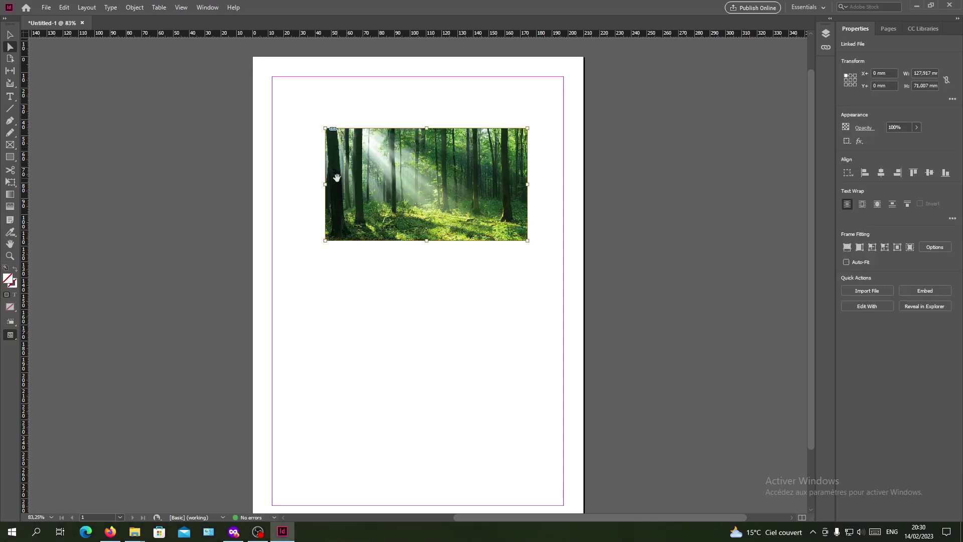
{"action": "left_click_drag", "start_coordinate": [355, 130], "coordinate": [340, 142]}
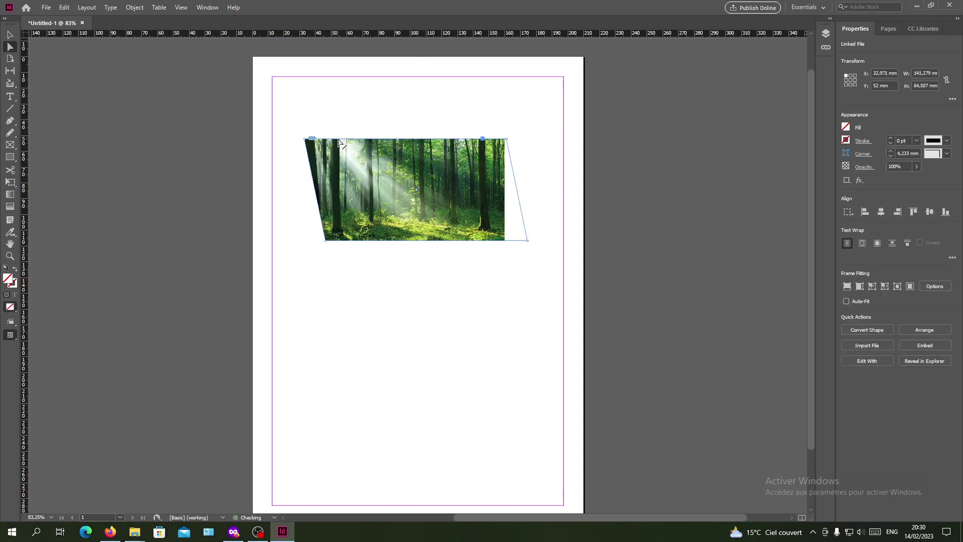
{"action": "key", "text": "ctrl+z"}
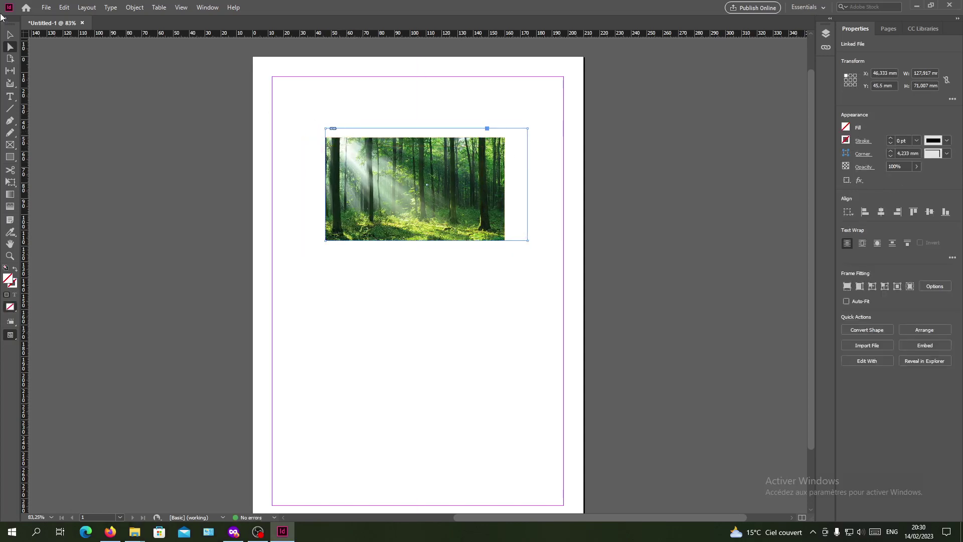
{"action": "key", "text": "ctrl+z"}
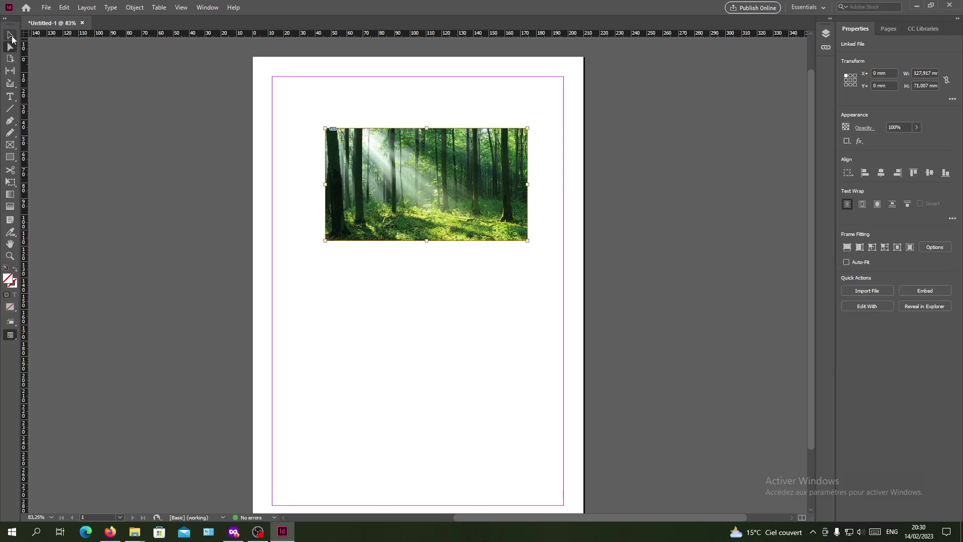
- Move the forest photo frame lower and right, then reselect it with Direct Selection
{"action": "mouse_move", "coordinate": [375, 131]}
{"action": "left_mouse_down"}
{"action": "mouse_move", "coordinate": [318, 157]}
{"action": "mouse_move", "coordinate": [388, 188]}
{"action": "left_mouse_up"}
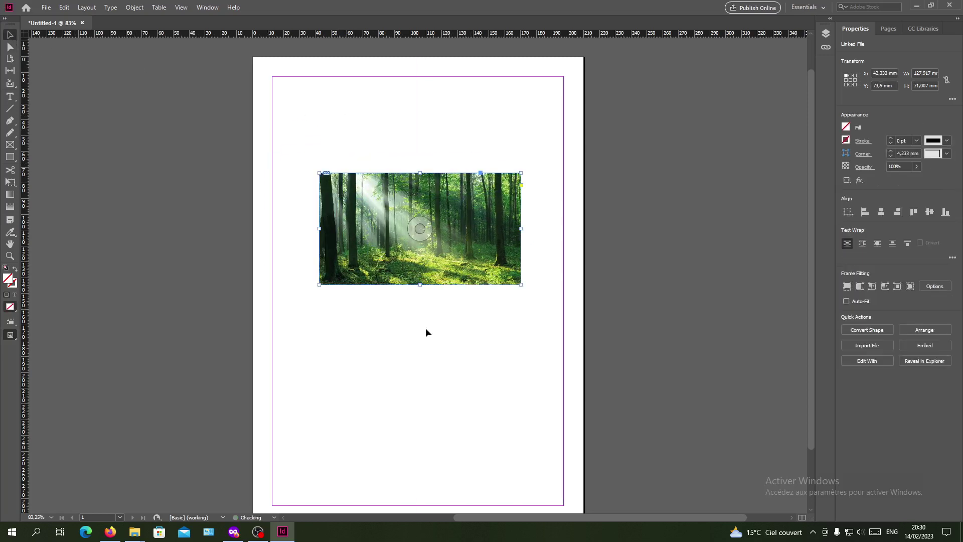
{"action": "left_click", "coordinate": [594, 288]}
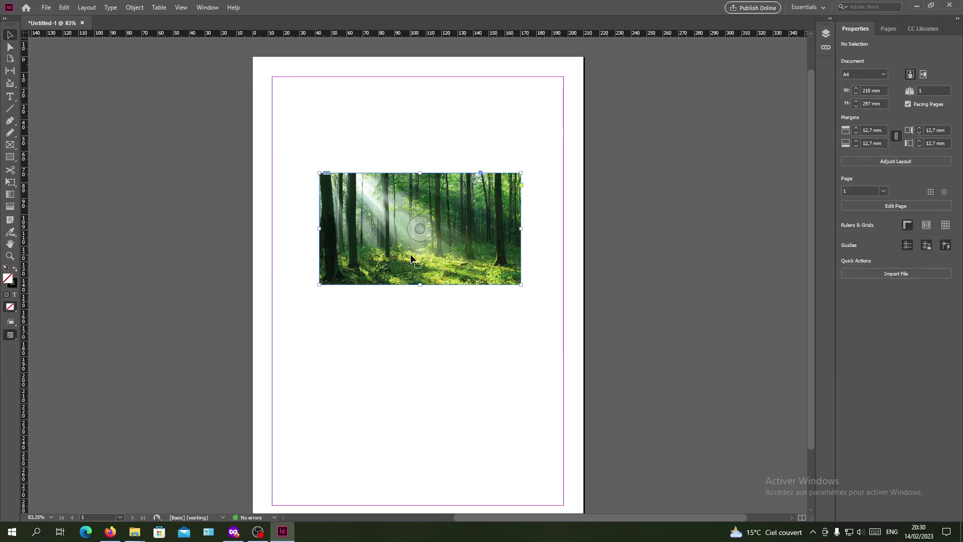
{"action": "left_click", "coordinate": [414, 260]}
{"action": "left_click", "coordinate": [9, 45]}
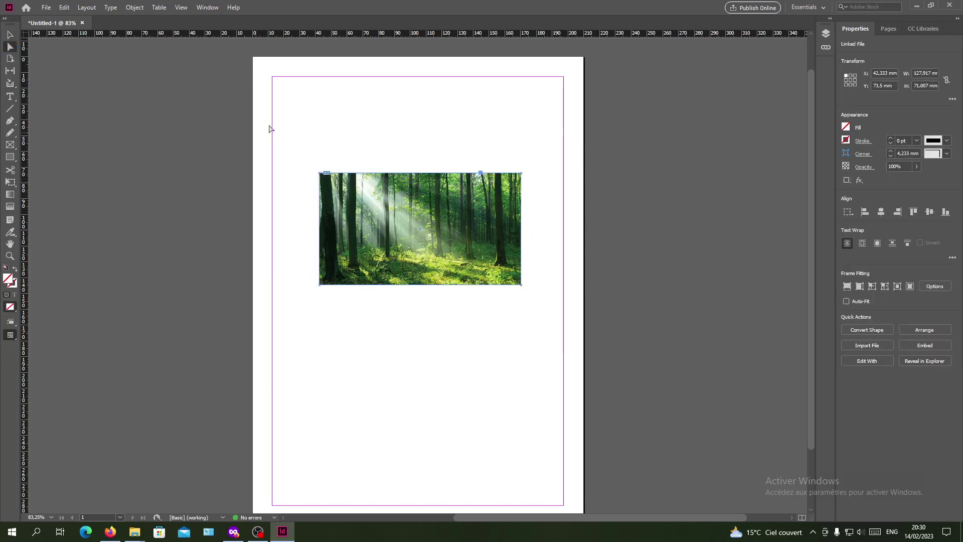
{"action": "left_click", "coordinate": [328, 123]}
{"action": "left_click", "coordinate": [393, 241]}
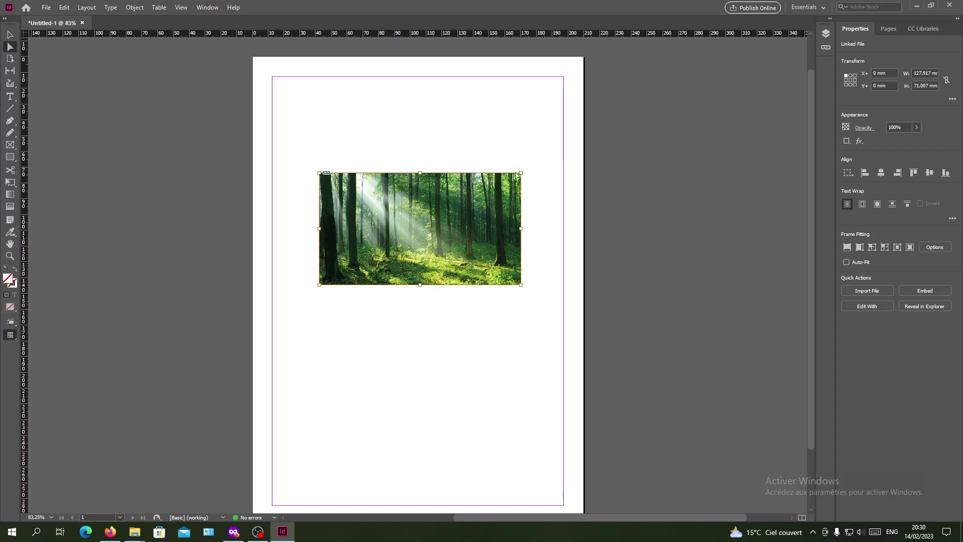
- Open the desktop flash folder and drag its JPG portrait photo into InDesign
{"action": "key", "text": "super+d"}
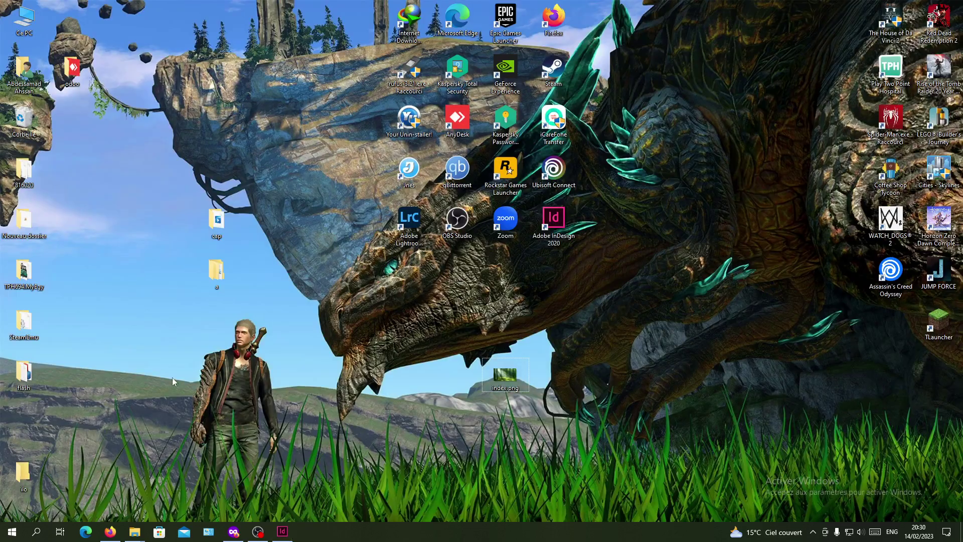
{"action": "double_click", "coordinate": [23, 372]}
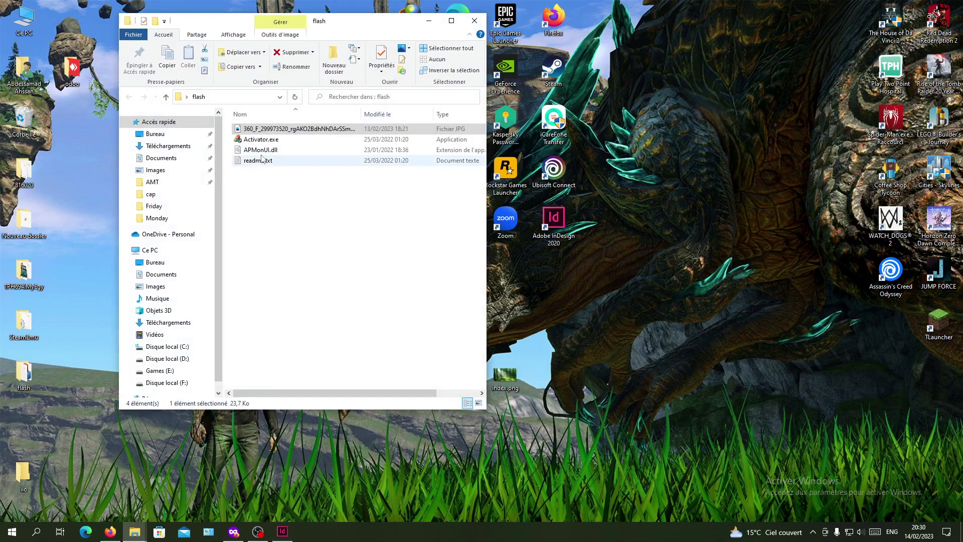
{"action": "left_click", "coordinate": [265, 131]}
{"action": "left_click_drag", "start_coordinate": [265, 131], "coordinate": [286, 538]}
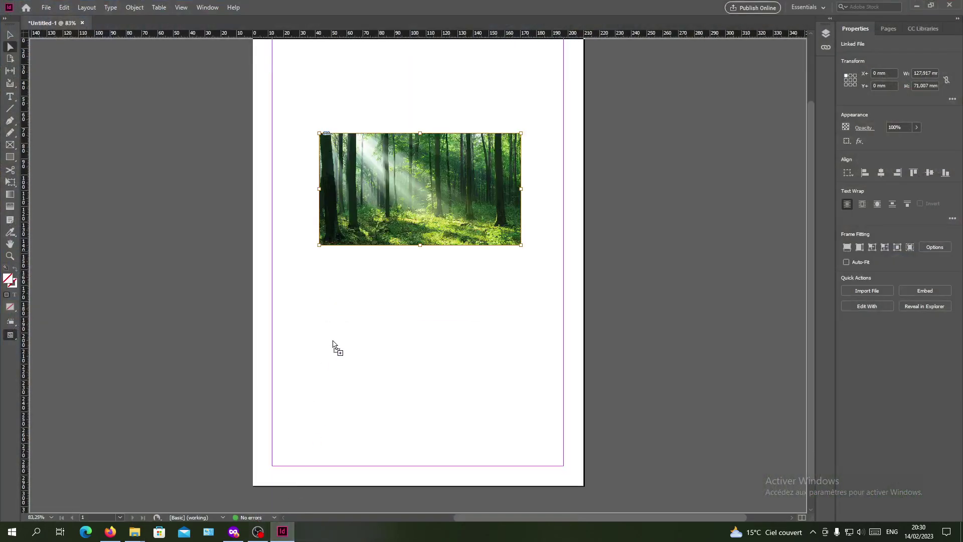
{"action": "left_click_drag", "start_coordinate": [286, 538], "coordinate": [361, 315]}
- Drop the portrait JPG onto the forest photo frame, replacing its content, and select it
{"action": "left_click", "coordinate": [418, 189]}
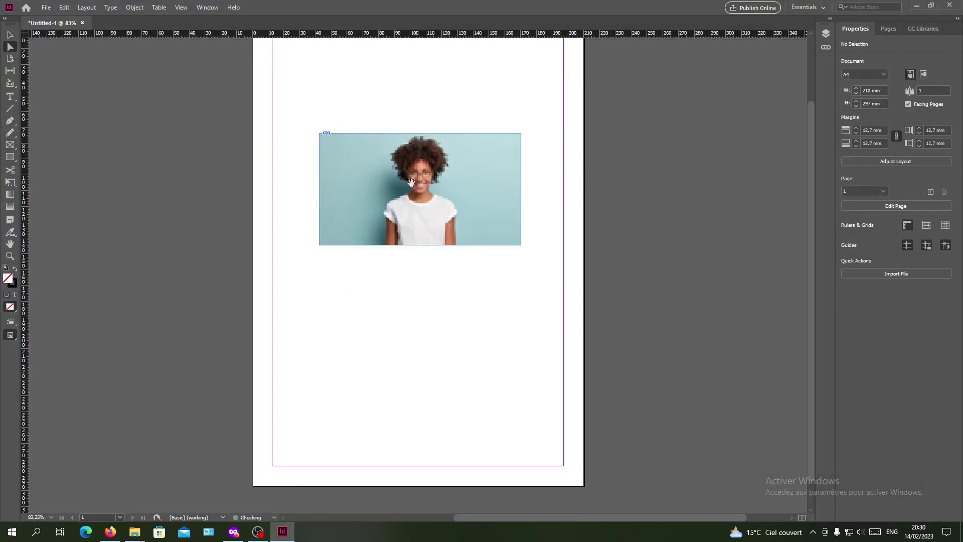
{"action": "left_click", "coordinate": [449, 201]}
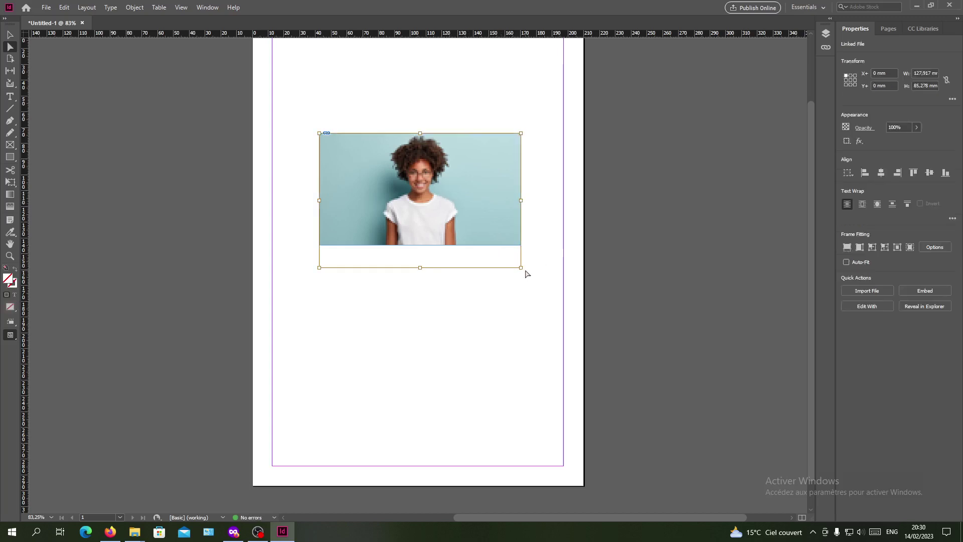
{"action": "left_click", "coordinate": [661, 212]}
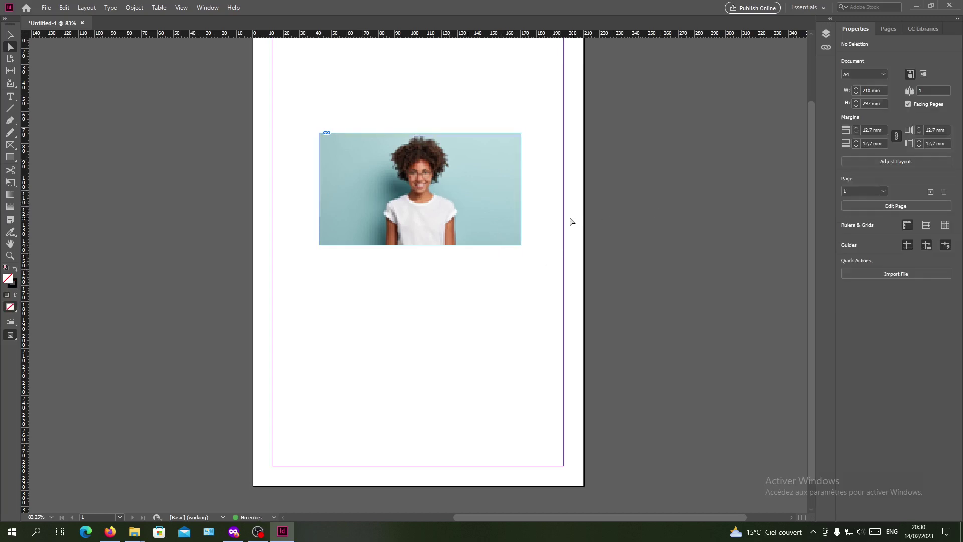
{"action": "left_click", "coordinate": [475, 199]}
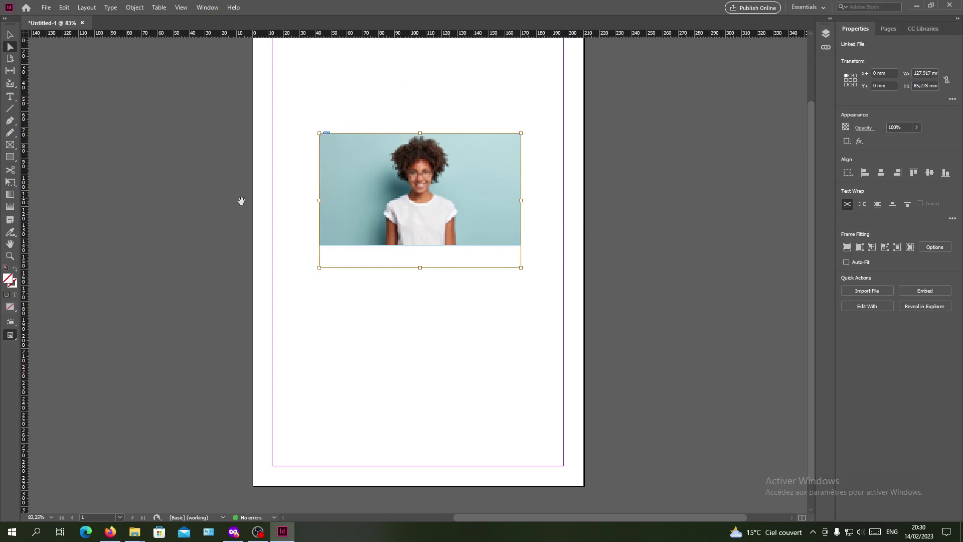
{"action": "key", "text": "ctrl+z"}
- Reposition the portrait frame higher, undoing an accidental crop and rotation
{"action": "left_click_drag", "start_coordinate": [338, 226], "coordinate": [364, 205]}
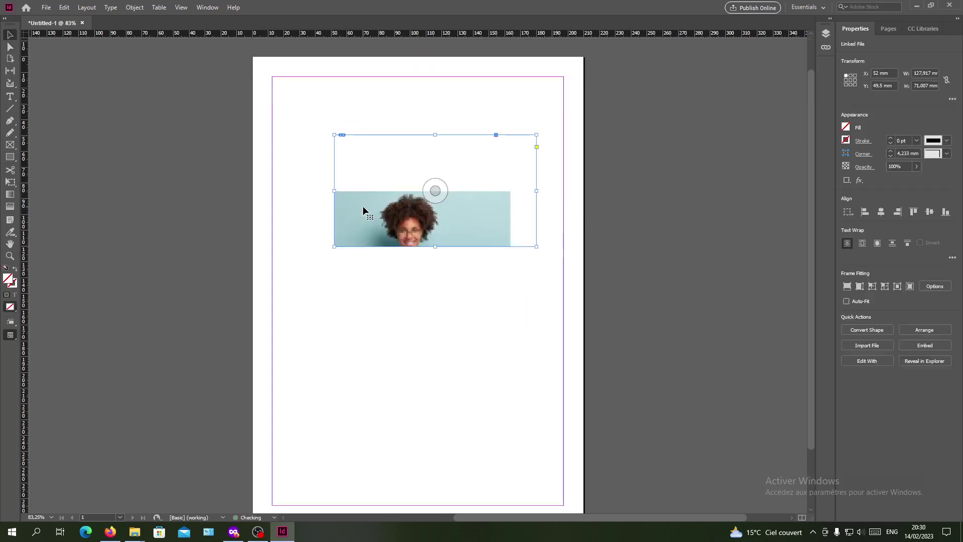
{"action": "key", "text": "ctrl+z"}
{"action": "key", "text": "ctrl+z"}
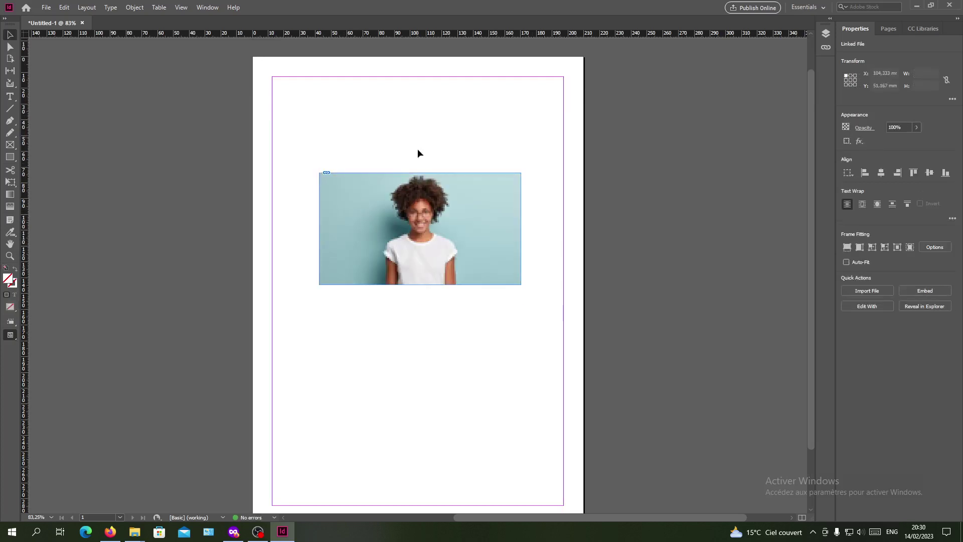
{"action": "mouse_move", "coordinate": [423, 211]}
{"action": "left_mouse_down"}
{"action": "mouse_move", "coordinate": [466, 245]}
{"action": "mouse_move", "coordinate": [399, 197]}
{"action": "left_mouse_up"}
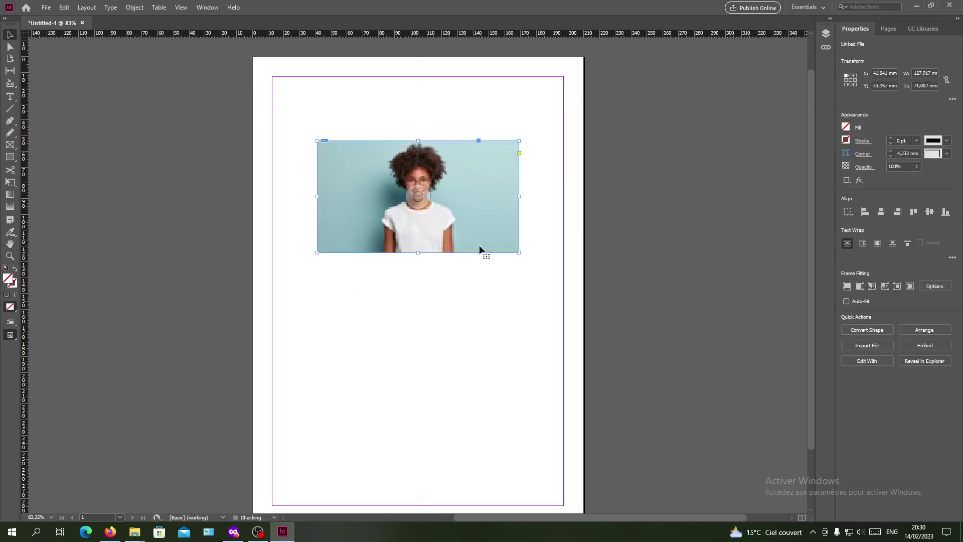
{"action": "mouse_move", "coordinate": [518, 257]}
{"action": "left_mouse_down"}
{"action": "mouse_move", "coordinate": [543, 280]}
{"action": "mouse_move", "coordinate": [542, 311]}
{"action": "left_mouse_up"}
{"action": "key", "text": "ctrl+z"}
- Enlarge the frame and scale the portrait to fill it at about 144 by 109 mm
{"action": "mouse_move", "coordinate": [495, 246]}
{"action": "left_mouse_down"}
{"action": "mouse_move", "coordinate": [496, 263]}
{"action": "mouse_move", "coordinate": [454, 209]}
{"action": "left_mouse_up"}
{"action": "key", "text": "a"}
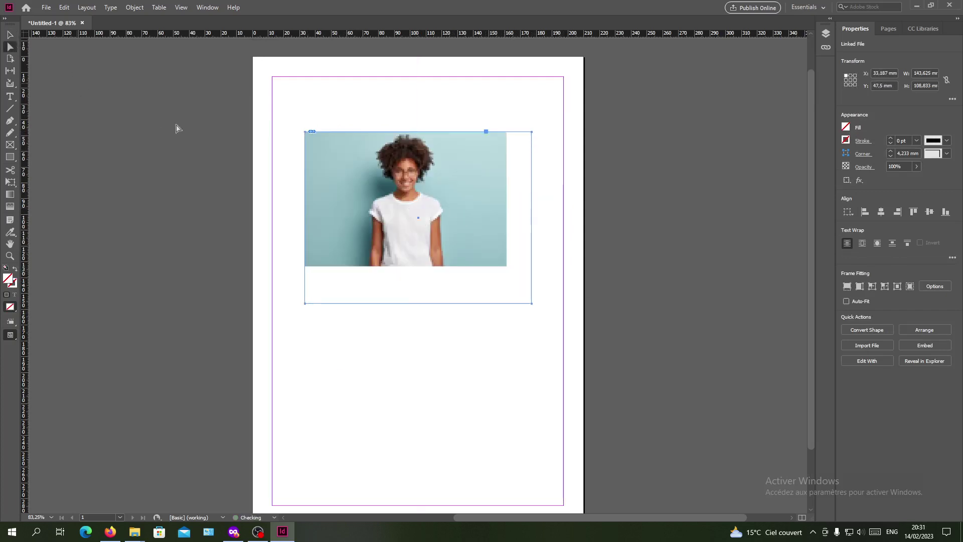
{"action": "mouse_move", "coordinate": [369, 197]}
{"action": "left_mouse_down"}
{"action": "mouse_move", "coordinate": [465, 177]}
{"action": "mouse_move", "coordinate": [368, 210]}
{"action": "left_mouse_up"}
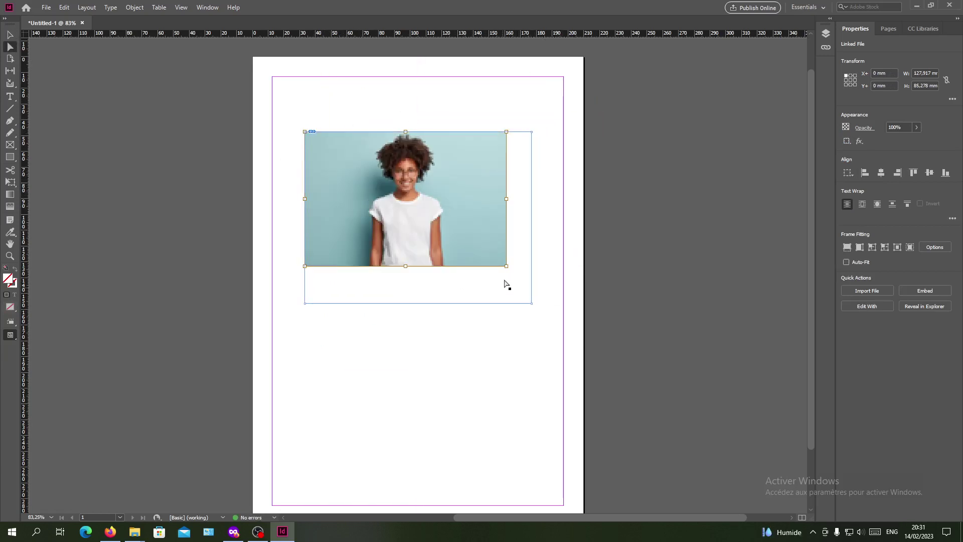
{"action": "left_click_drag", "start_coordinate": [507, 266], "coordinate": [532, 303]}
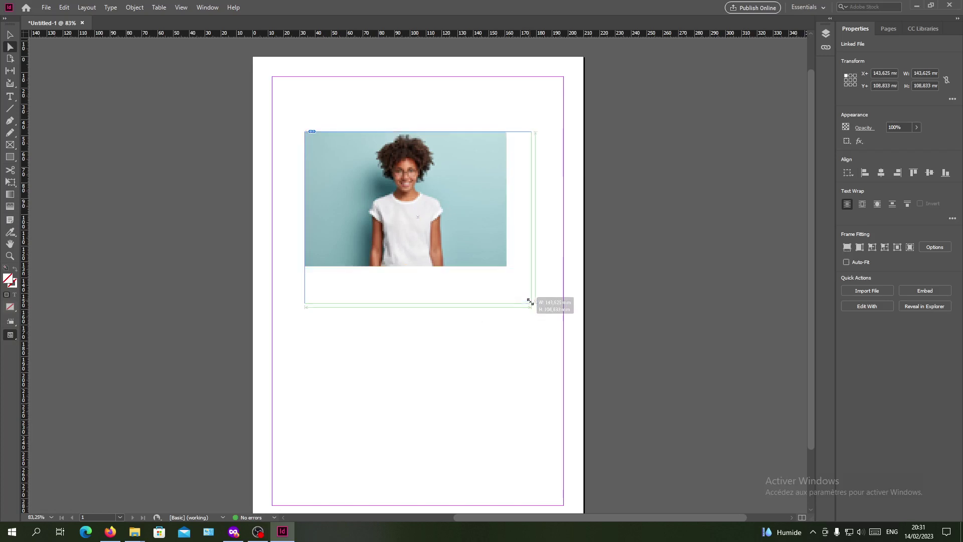
{"action": "left_click", "coordinate": [490, 192]}
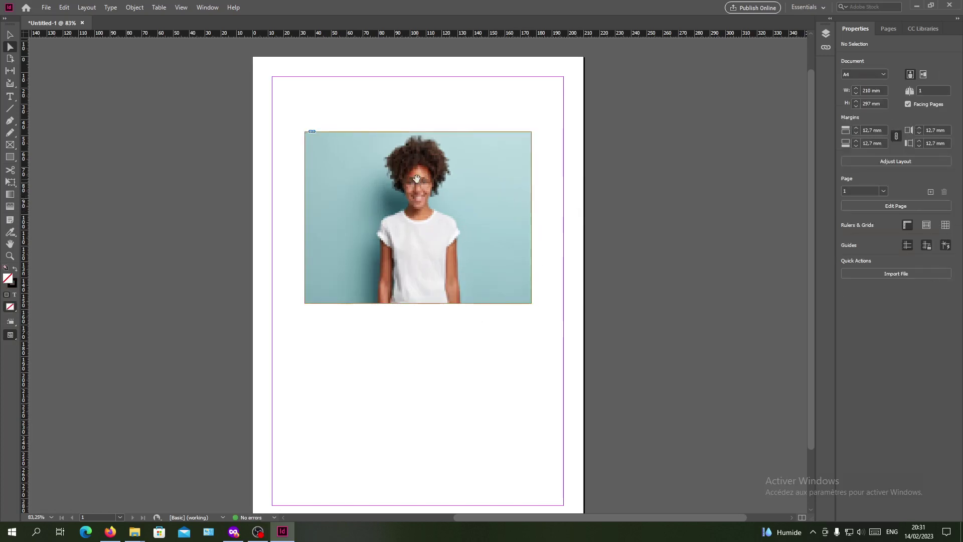
{"action": "left_click", "coordinate": [417, 179]}
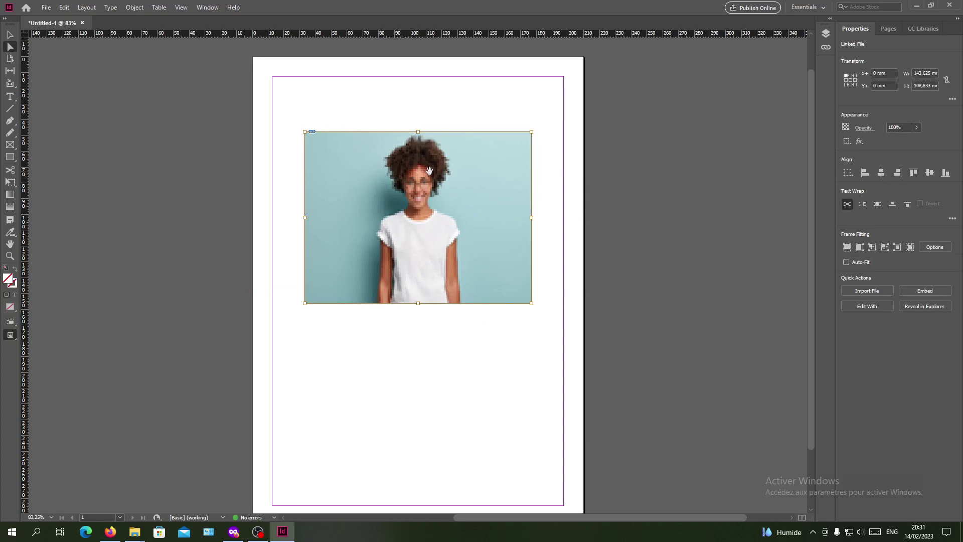